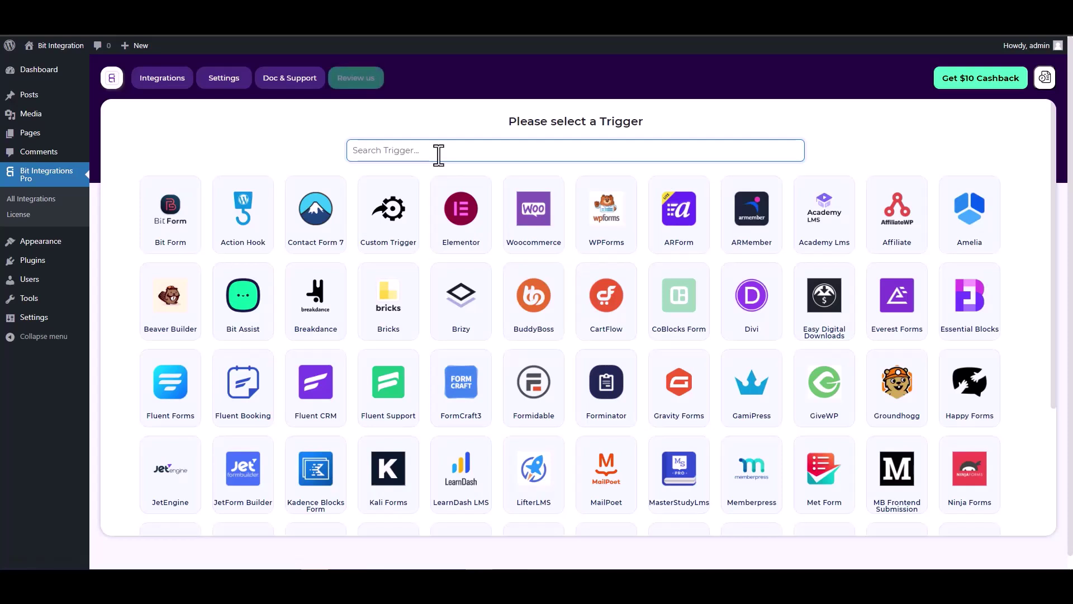
- Pick CoBlocks Form as the trigger, found by searching 'co', and fetch its form data
type("co")
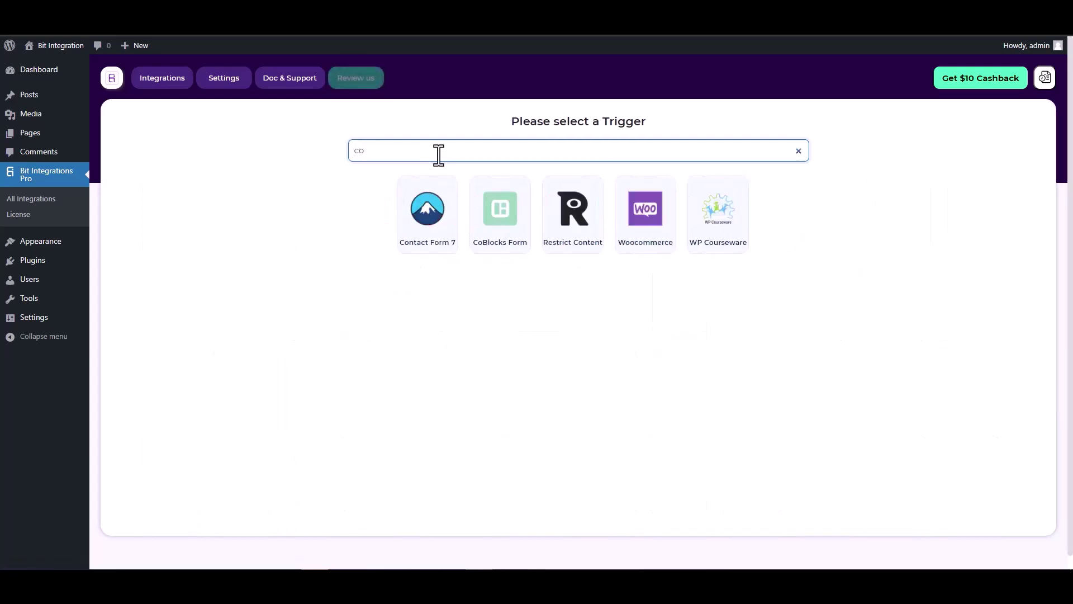
left_click(499, 211)
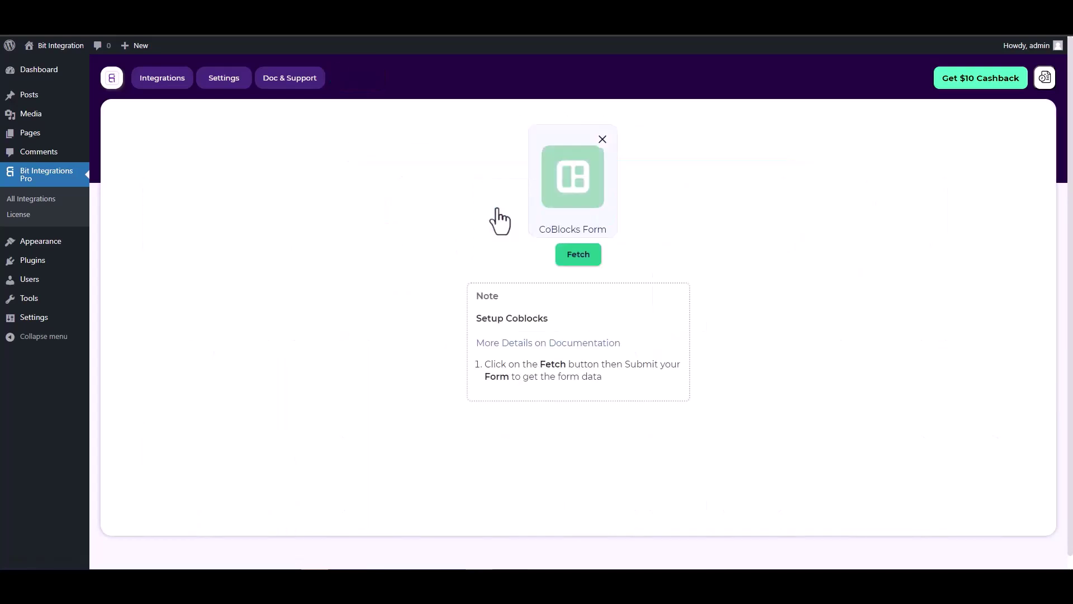
left_click(569, 258)
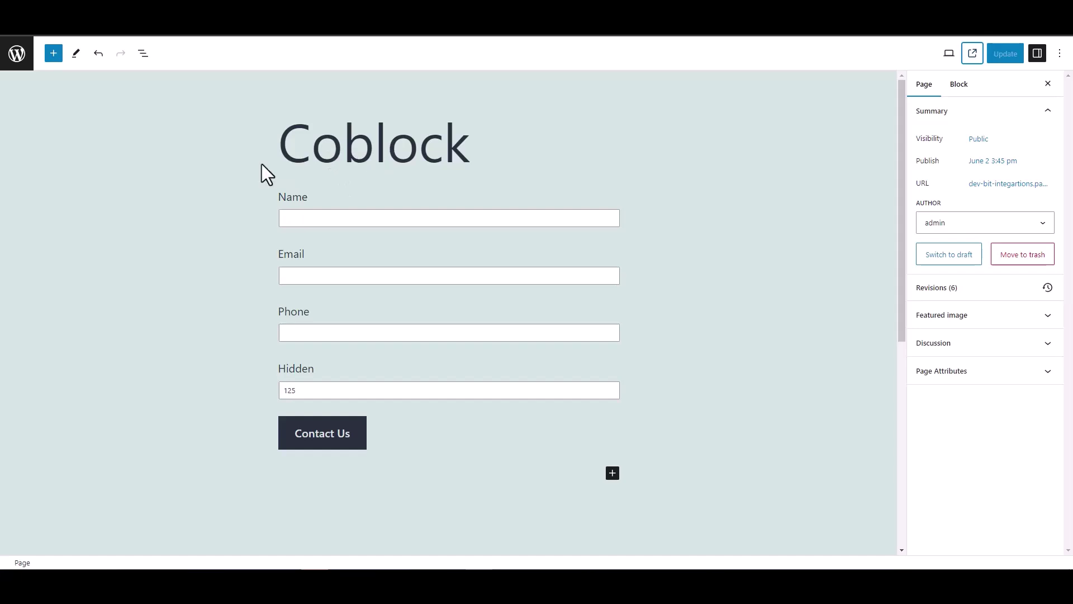
- Check the Hidden block, then submit the contact form with name 'test' and a test e-mail and phone
double_click(277, 370)
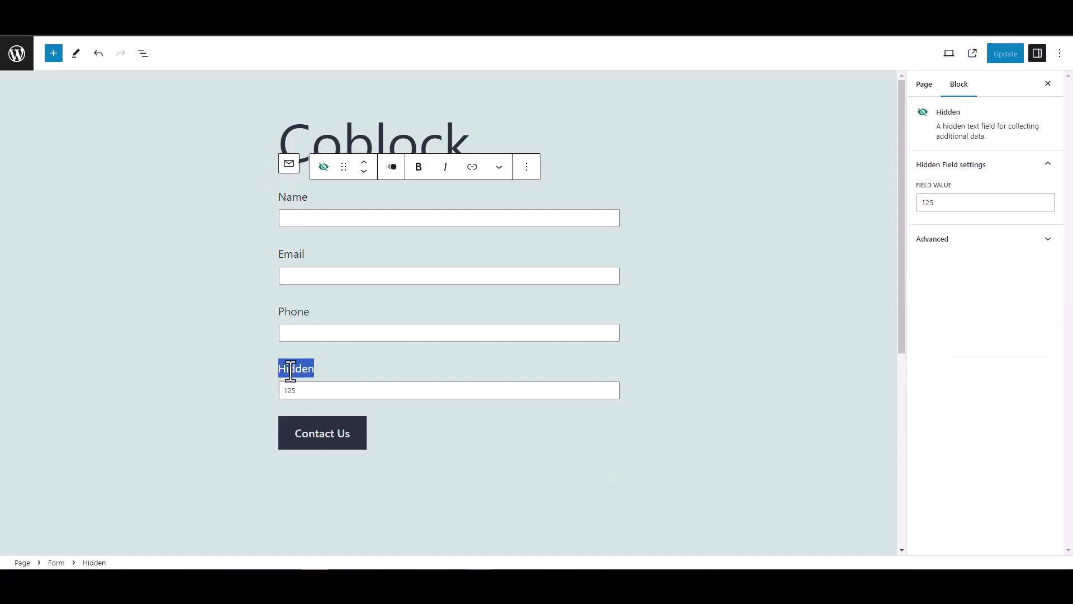
left_click(230, 344)
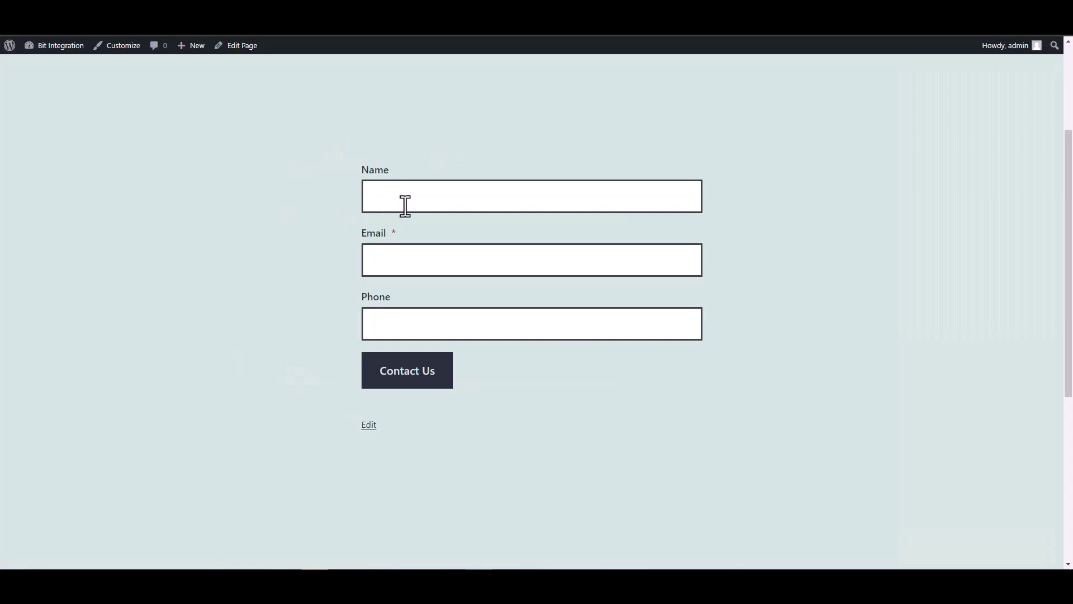
left_click(404, 202)
type("test")
key("Tab")
type("test@")
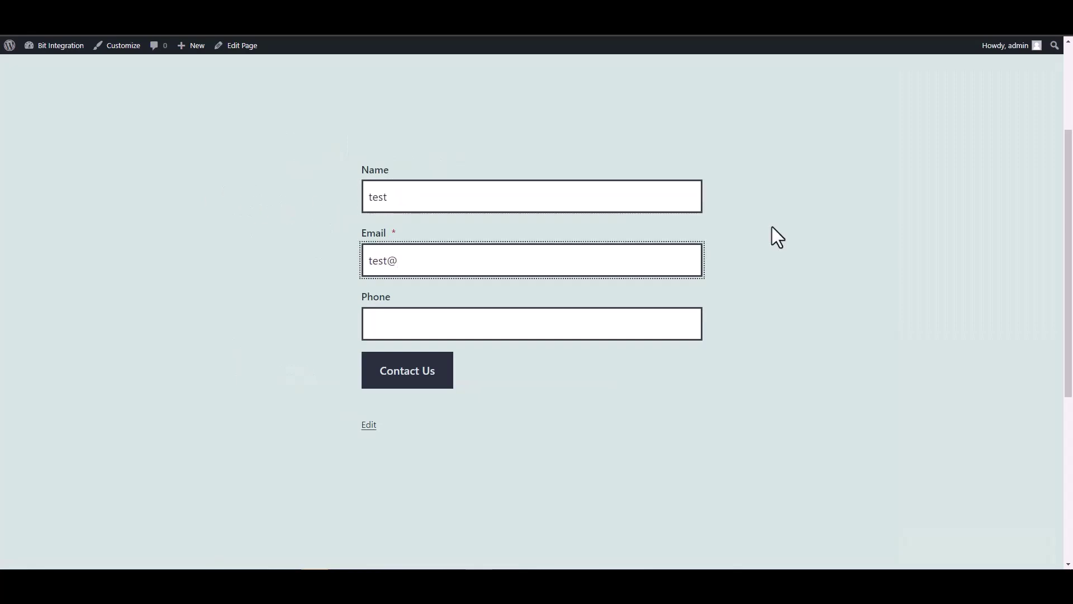
type("test.com")
left_click(643, 325)
type("12345678")
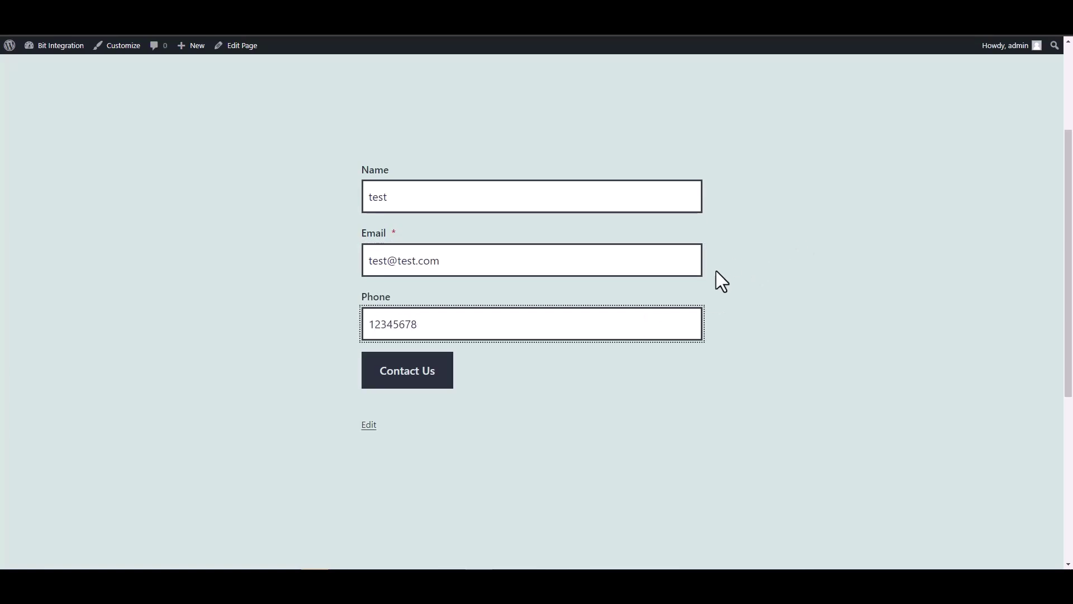
left_click(444, 380)
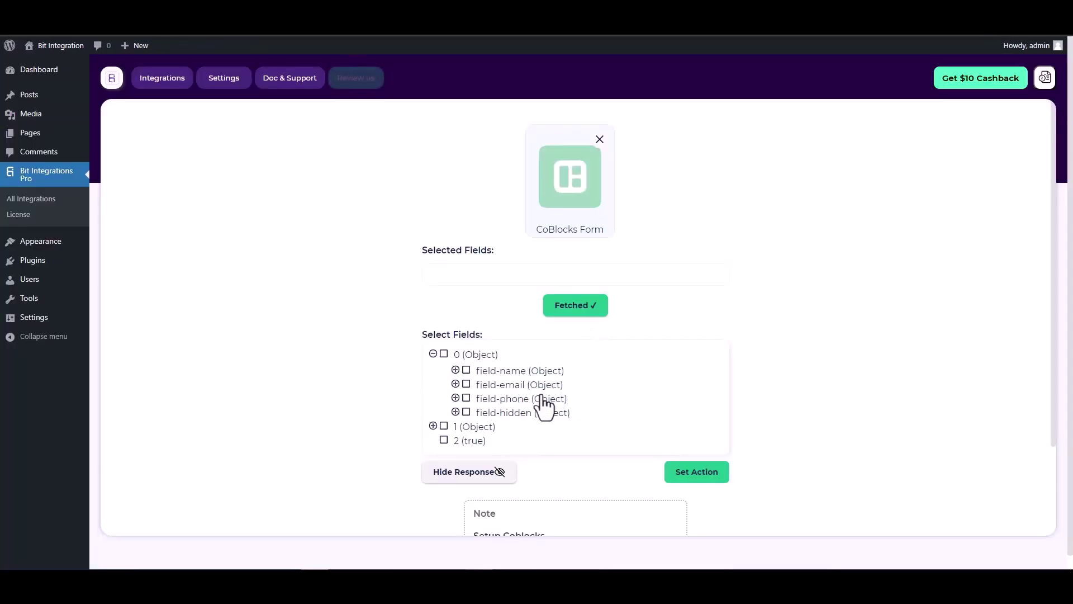
- Select the field-name, field-email, field-phone and field-hidden fields
left_click(467, 371)
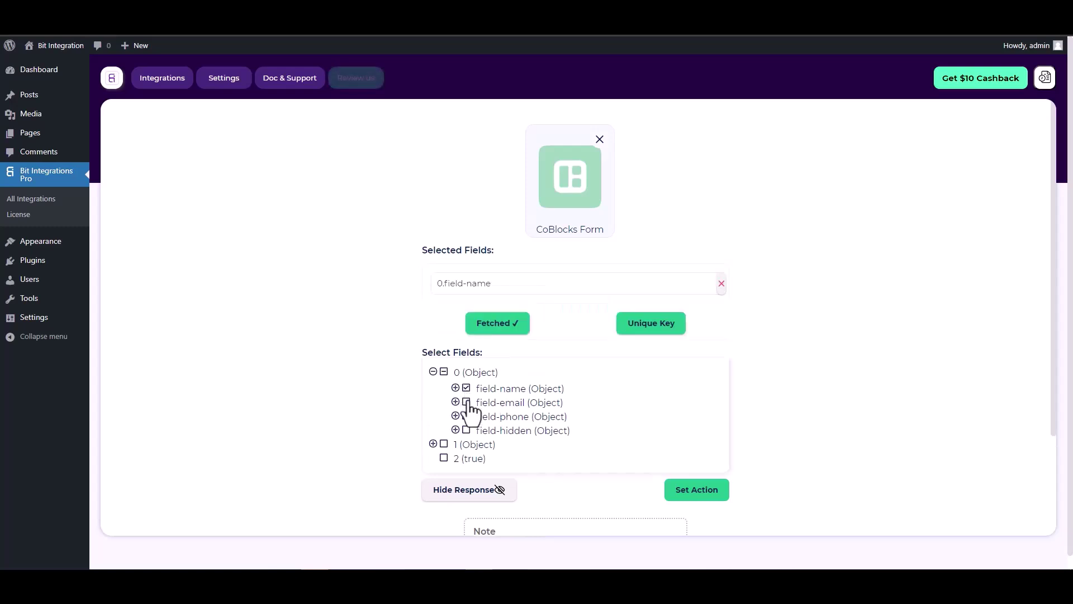
left_click(467, 402)
left_click(466, 445)
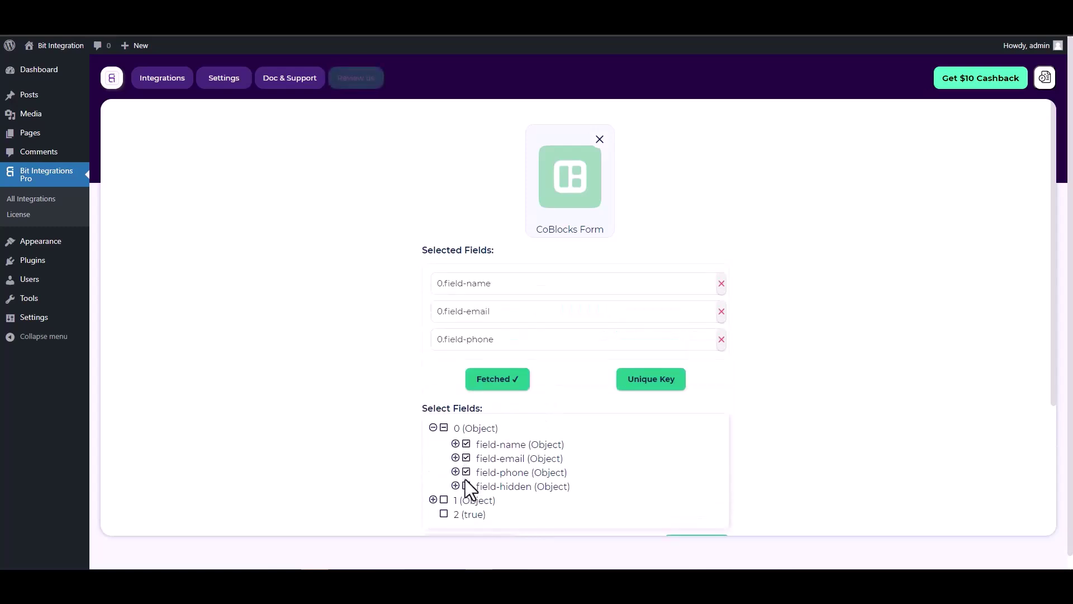
left_click(467, 485)
scroll(572, 345, "down", 1)
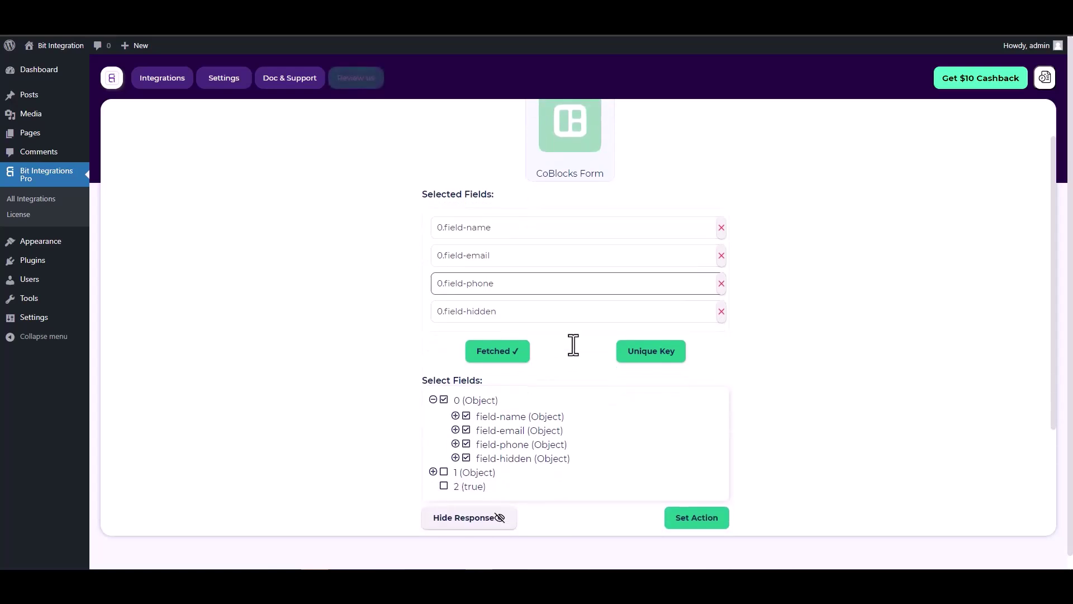
- Set 0.field-hidden as the unique primary key
left_click(647, 363)
left_click(584, 309)
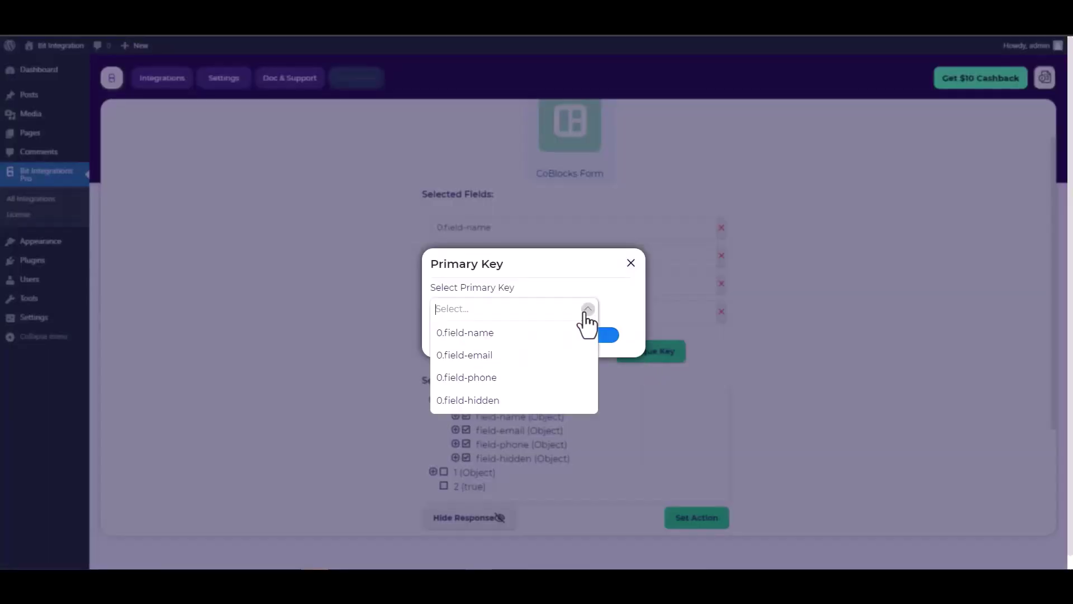
left_click(478, 400)
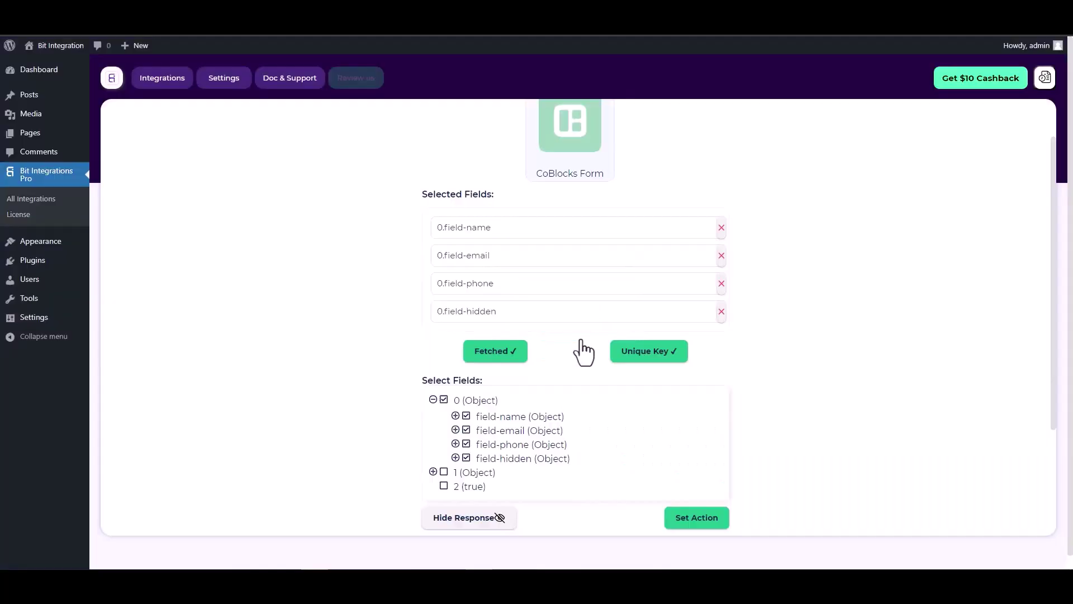
left_click(580, 342)
scroll(565, 330, "down", 1)
scroll(565, 327, "down", 3)
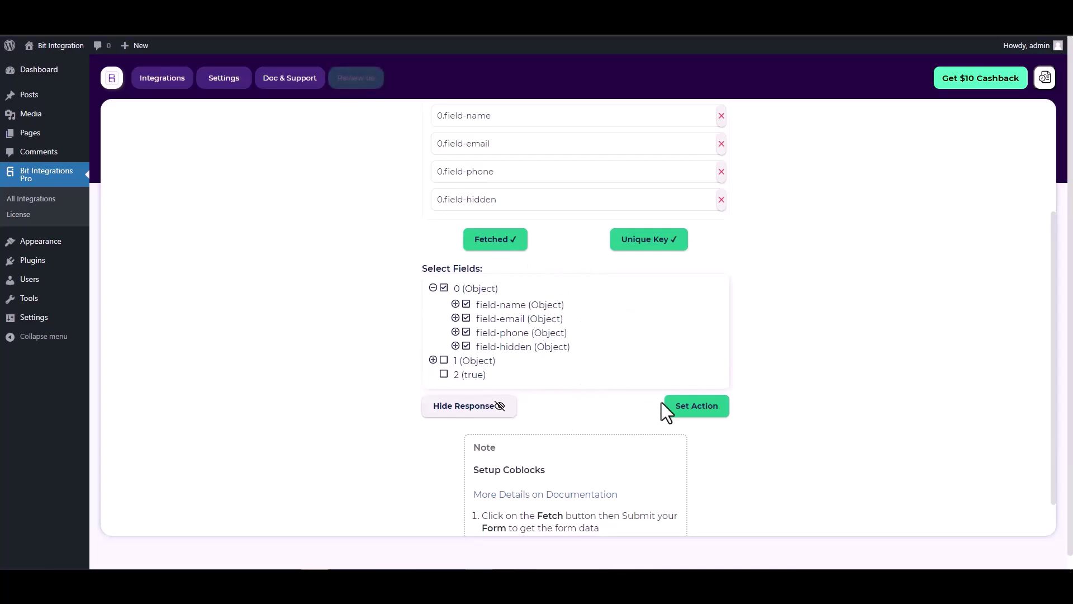
- Choose WPForo as the action, found by searching 'wp', connect to it and continue
left_click(698, 408)
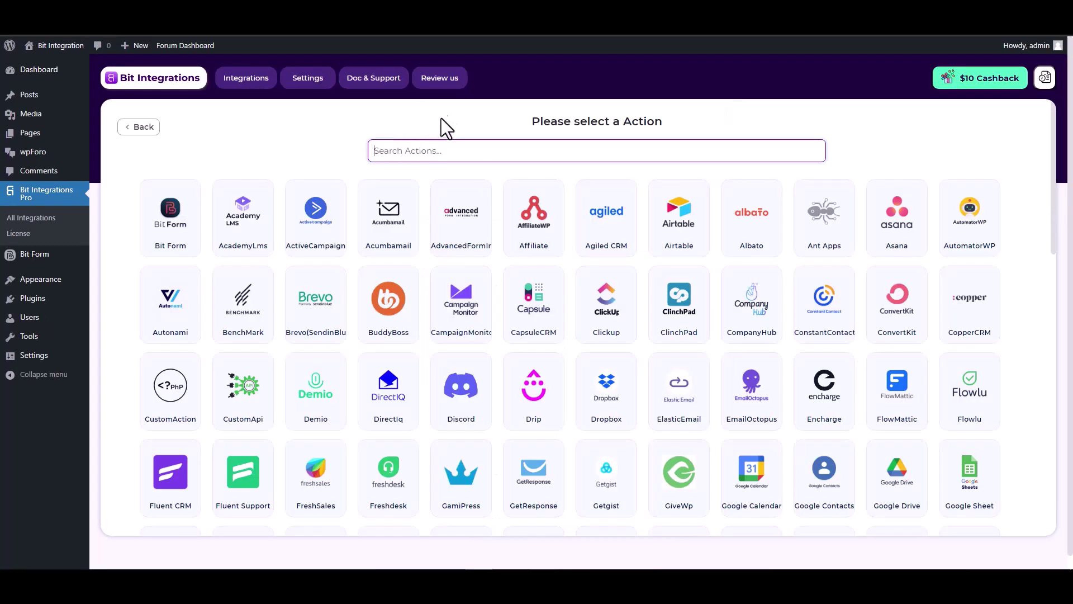
type("wp")
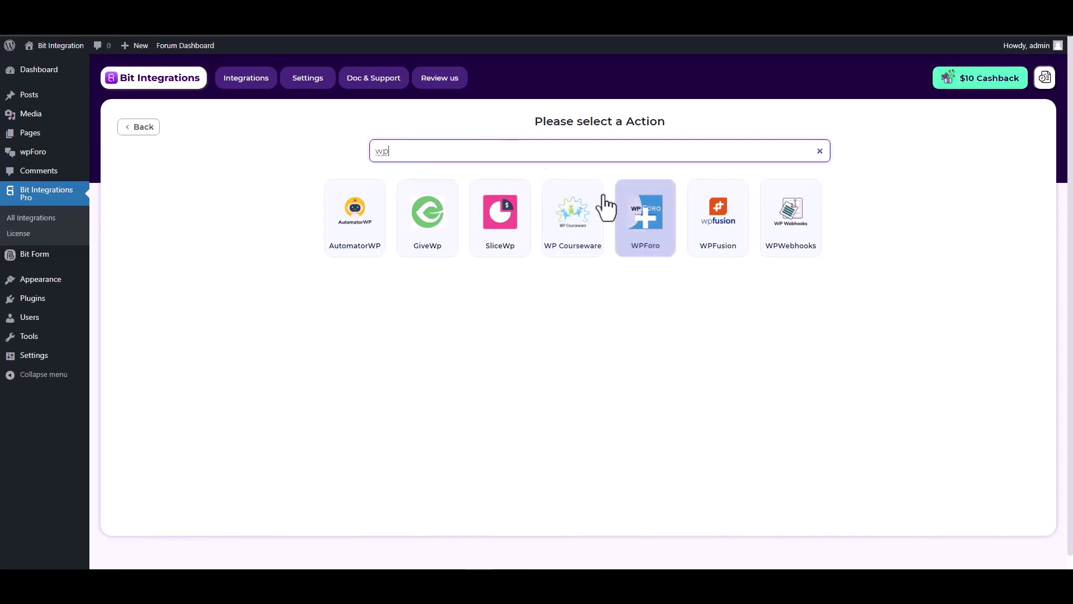
left_click(646, 233)
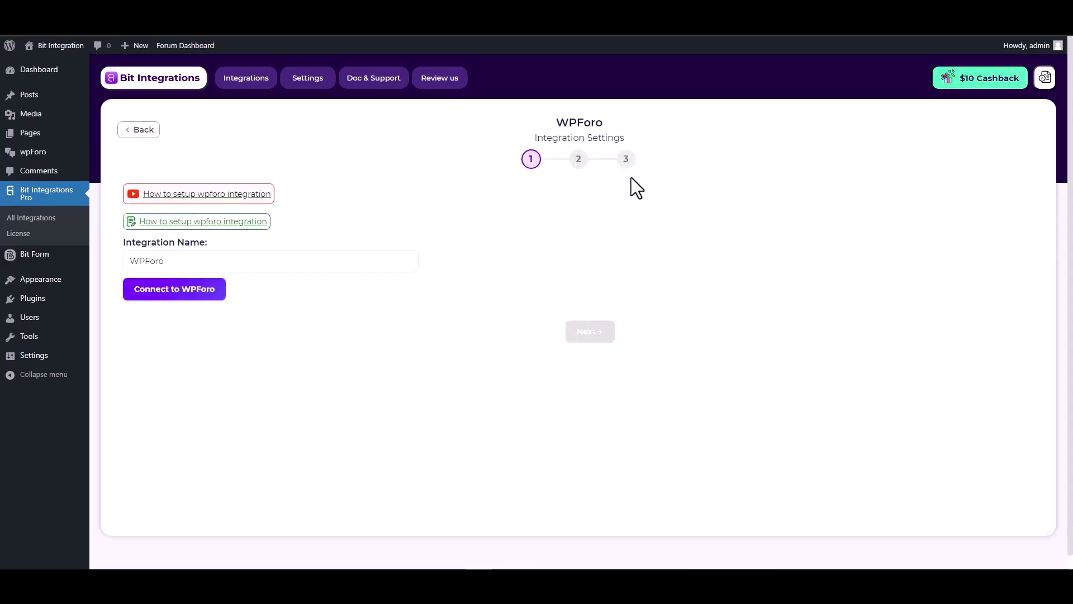
left_click(187, 297)
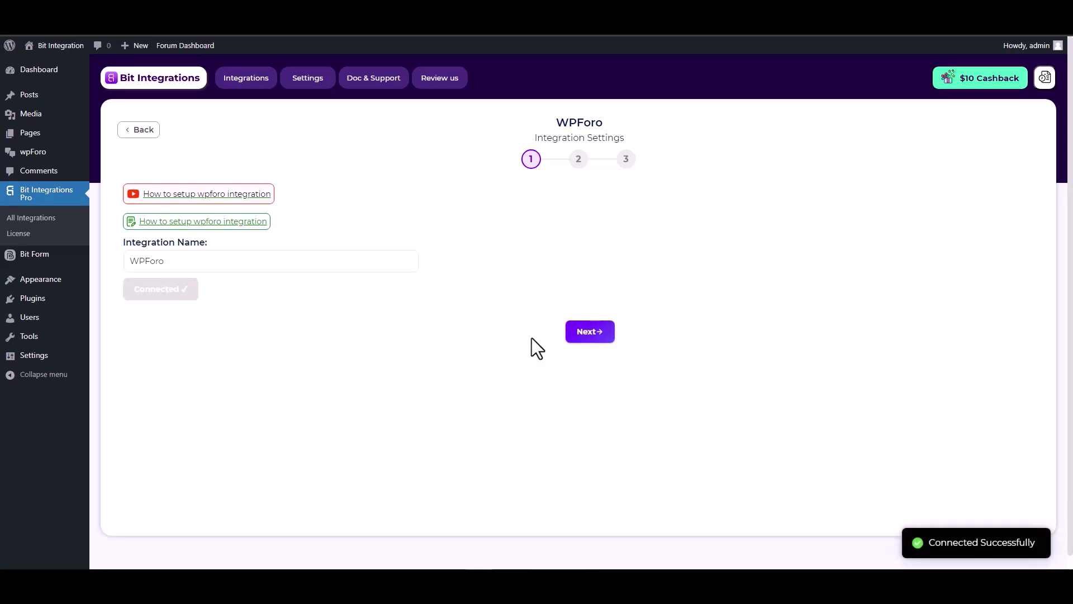
left_click(581, 337)
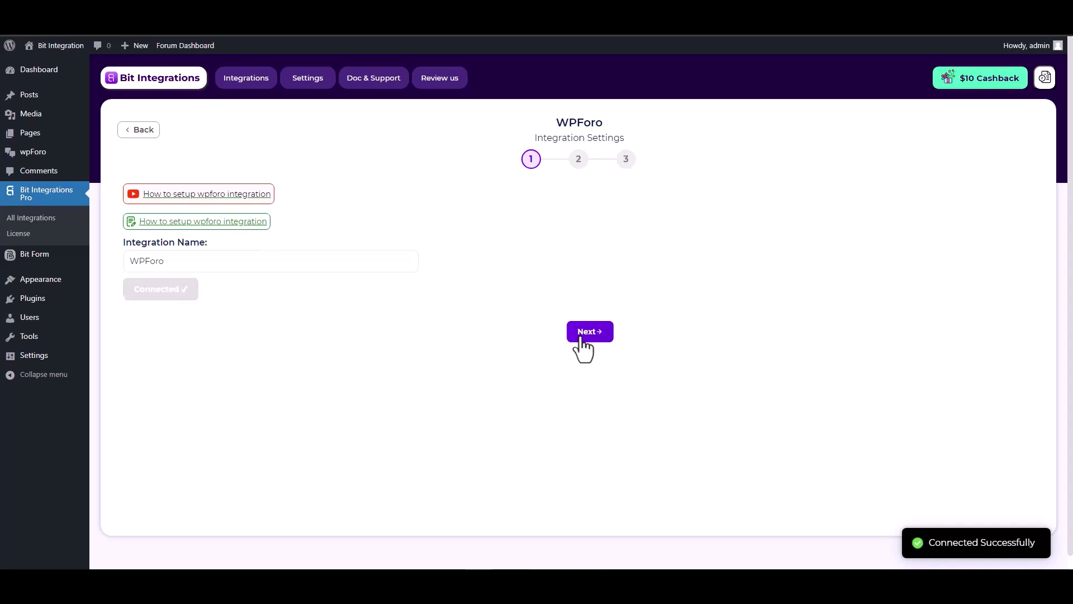
- Set the WPForo task to Create a New Topic
left_click(360, 207)
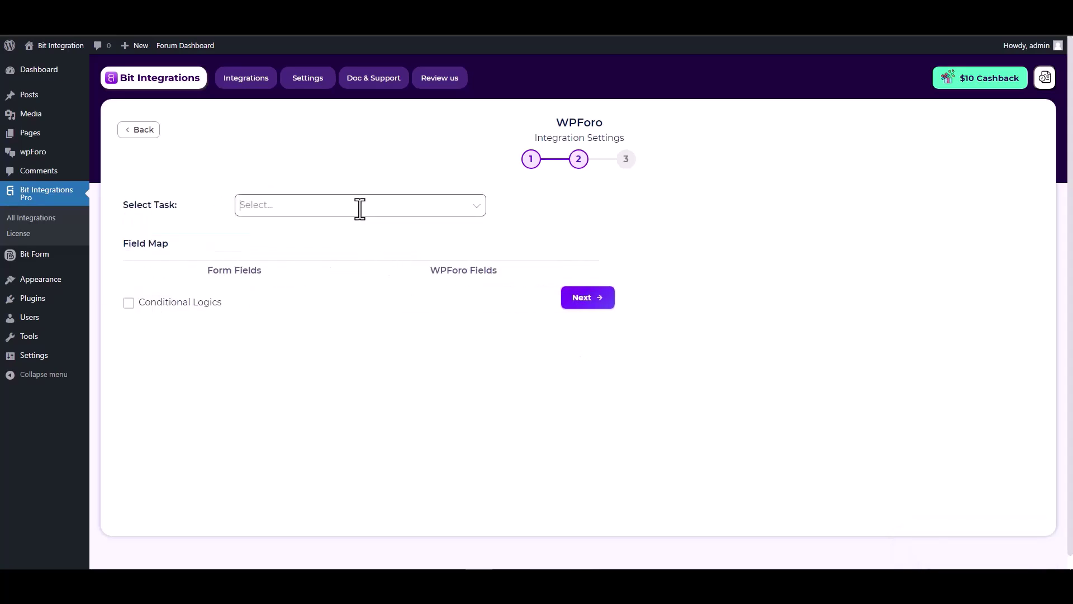
left_click(360, 207)
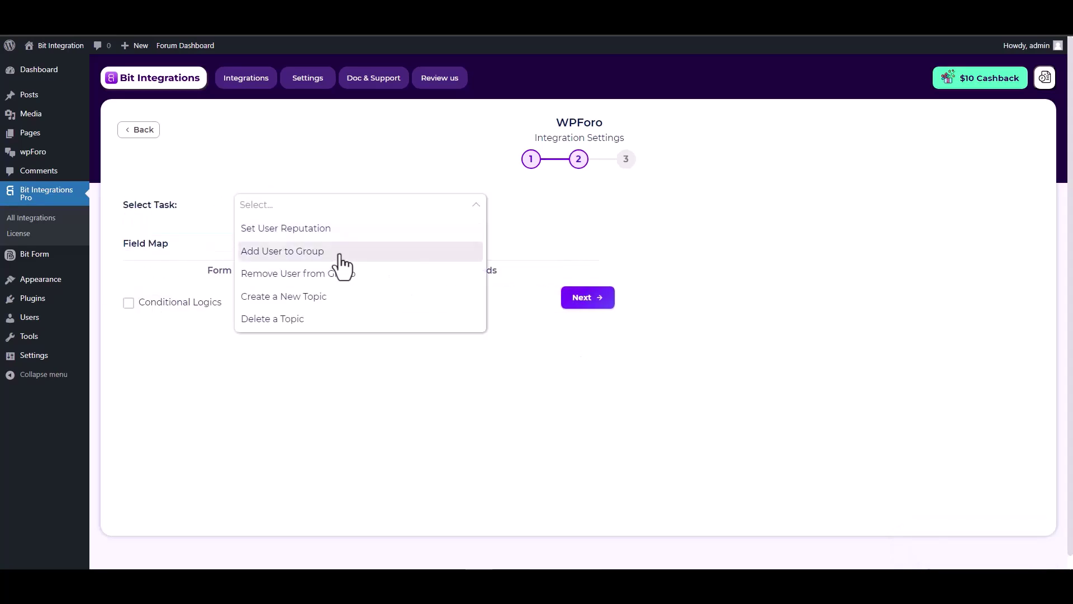
left_click(303, 296)
scroll(348, 234, "down", 1)
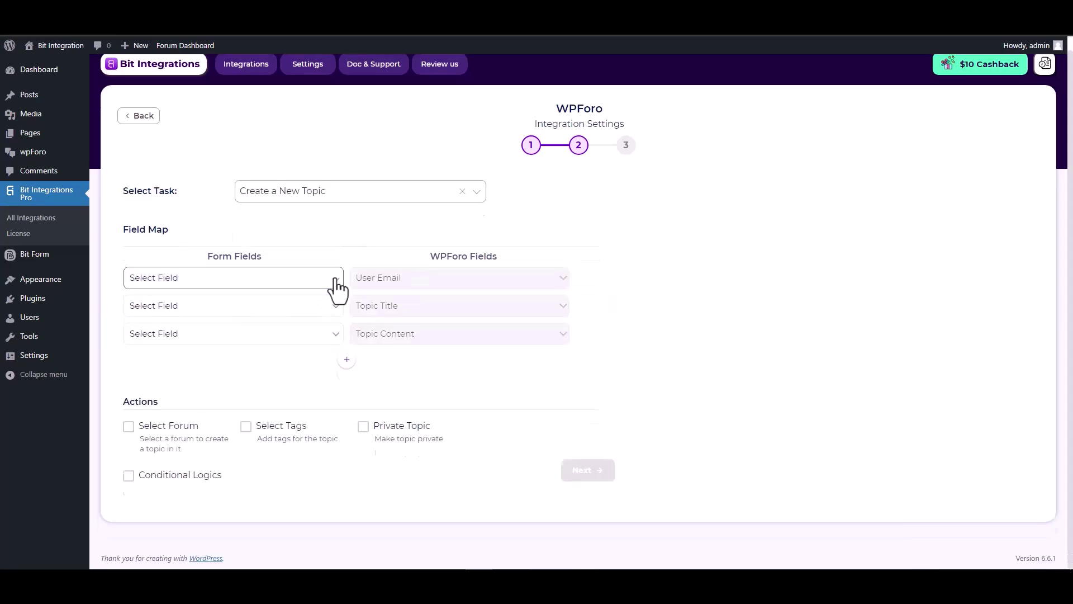
- Map form fields Email, Title and Content to User Email, Topic Title and Topic Content
left_click(305, 282)
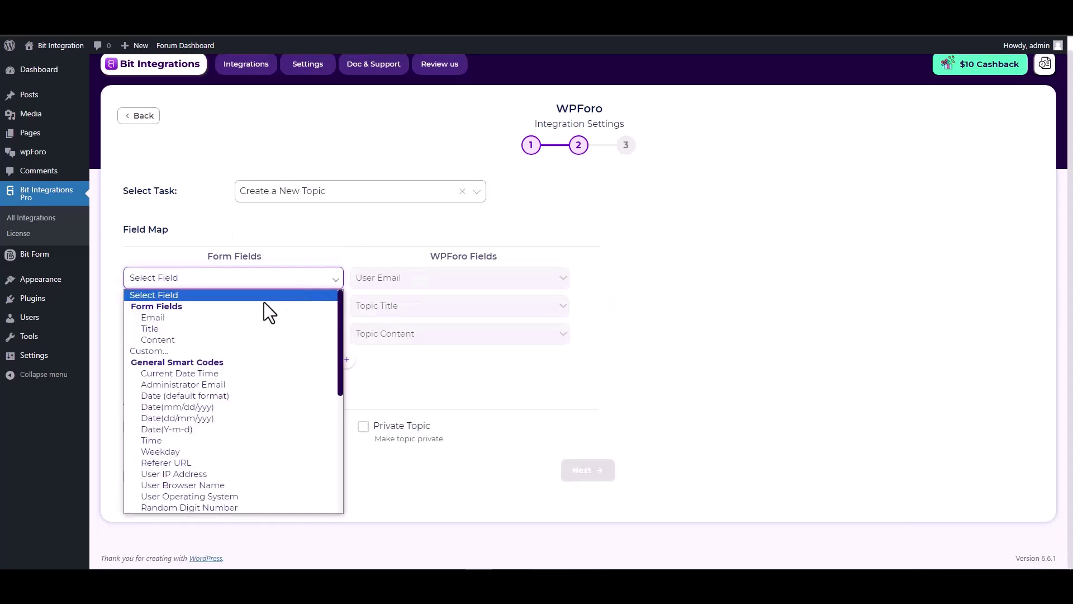
left_click(180, 317)
left_click(193, 308)
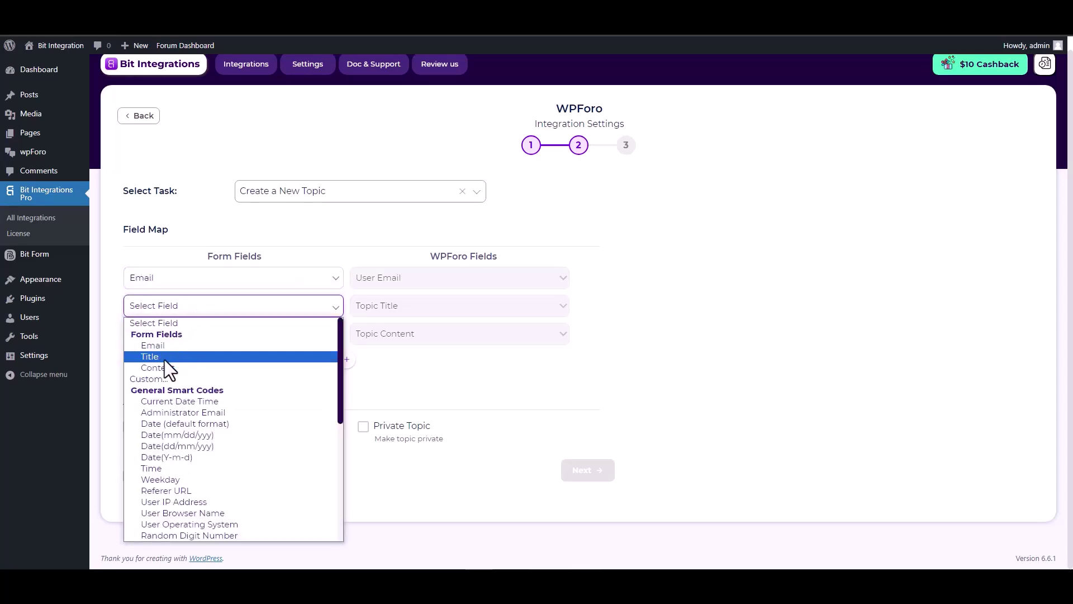
left_click(165, 358)
left_click(250, 337)
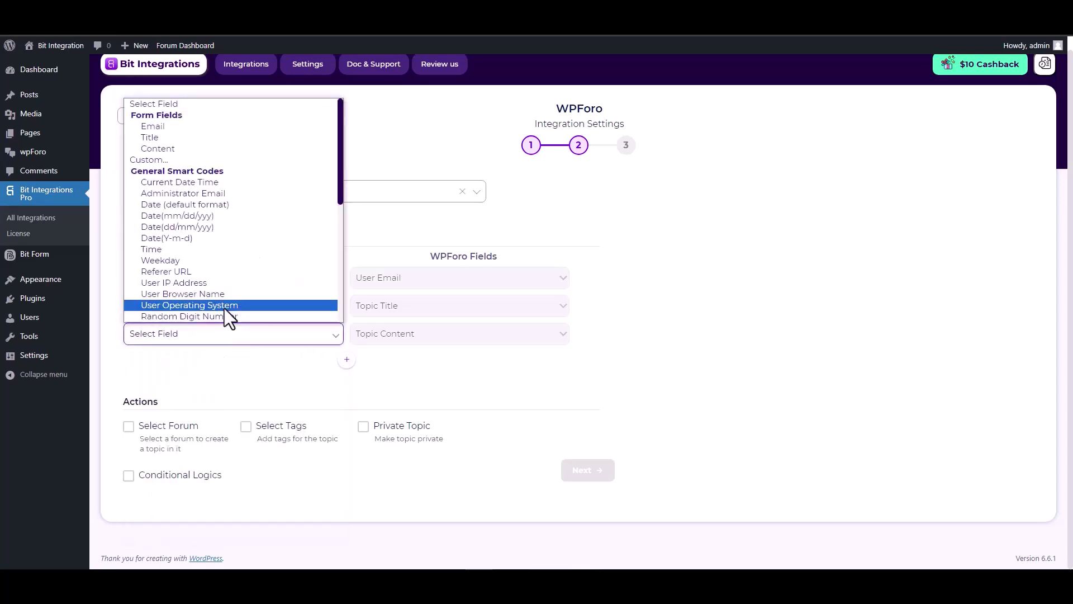
left_click(163, 149)
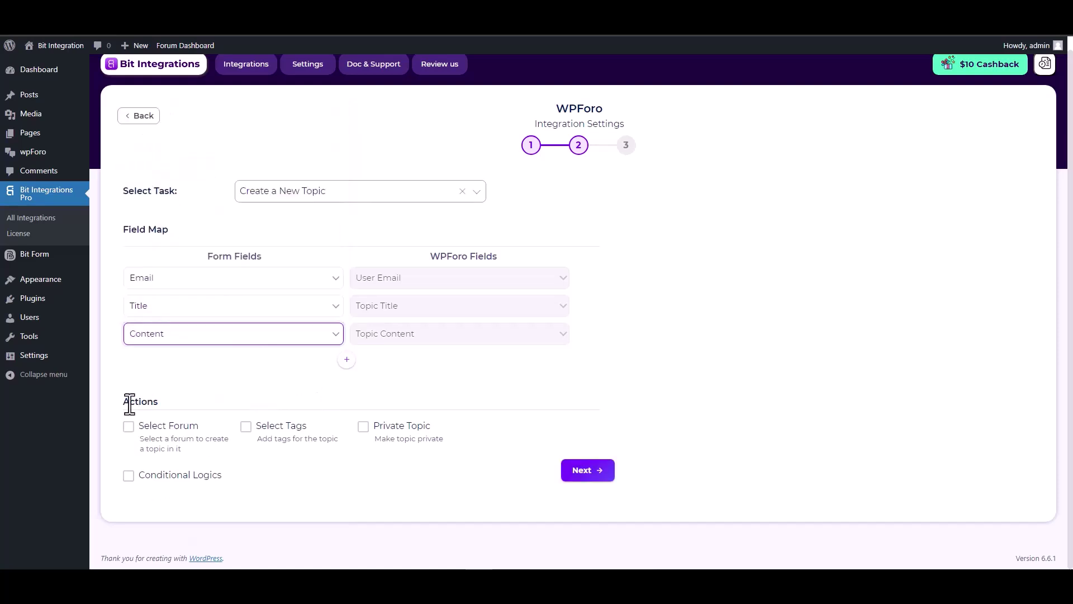
left_click_drag(161, 401, 124, 401)
left_click(227, 401)
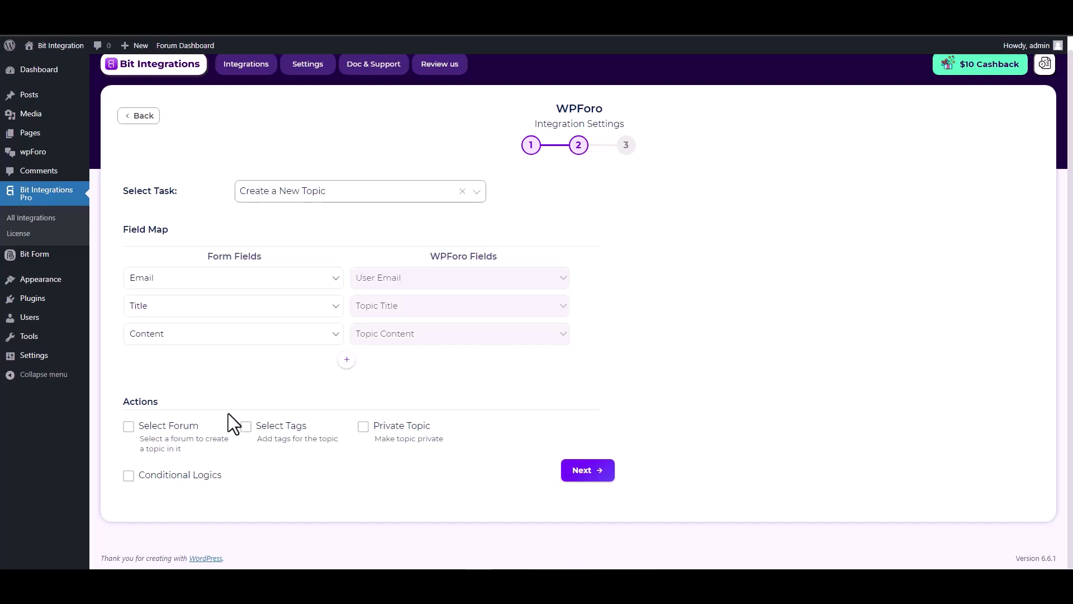
- Select the Bit Integrations forum as the destination for new topics
left_click(129, 427)
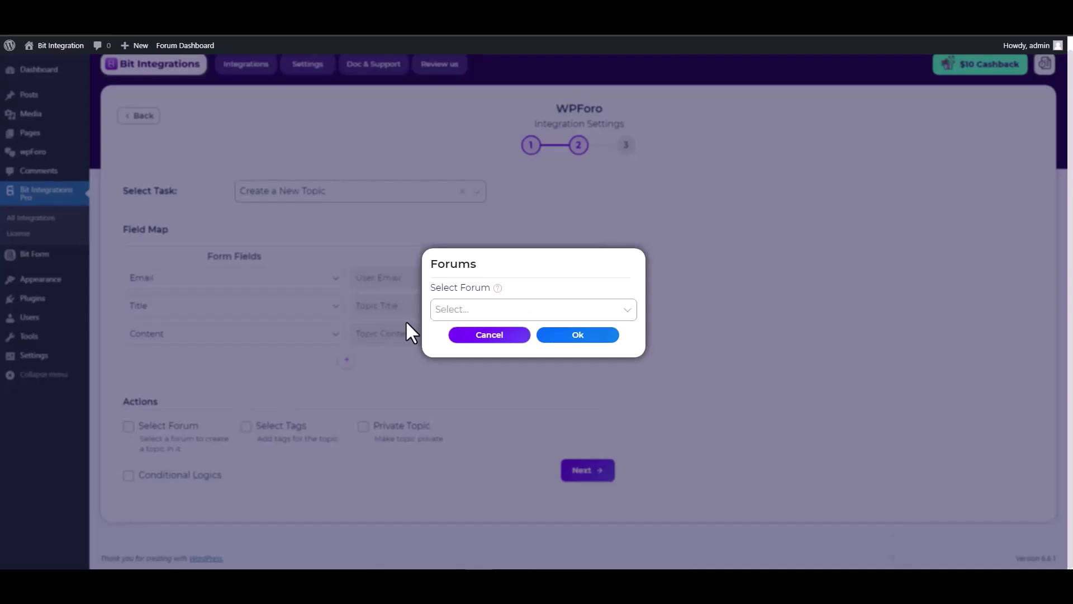
left_click(465, 310)
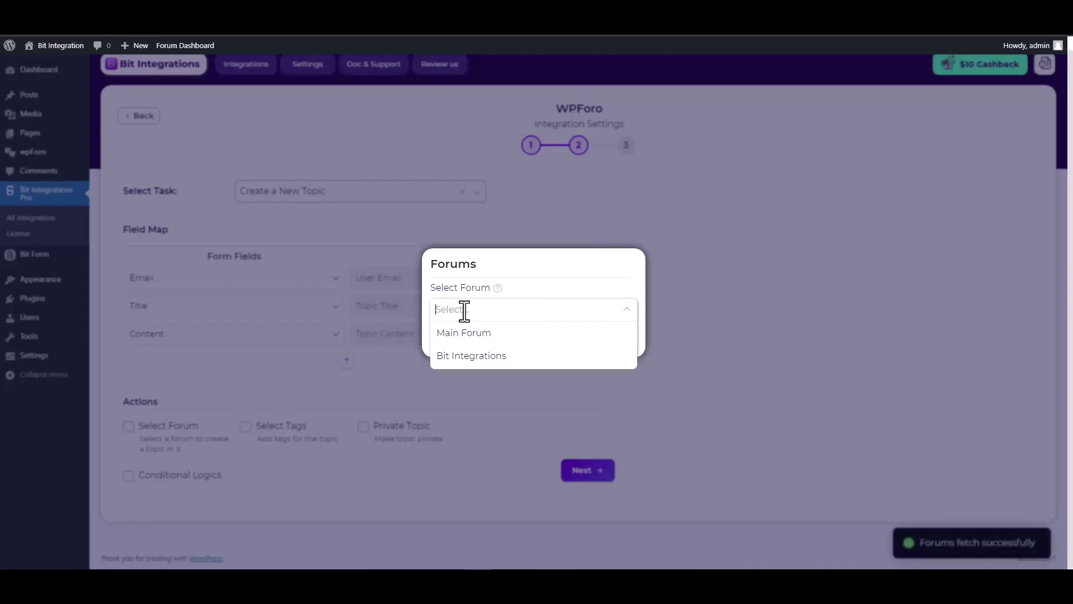
left_click(466, 357)
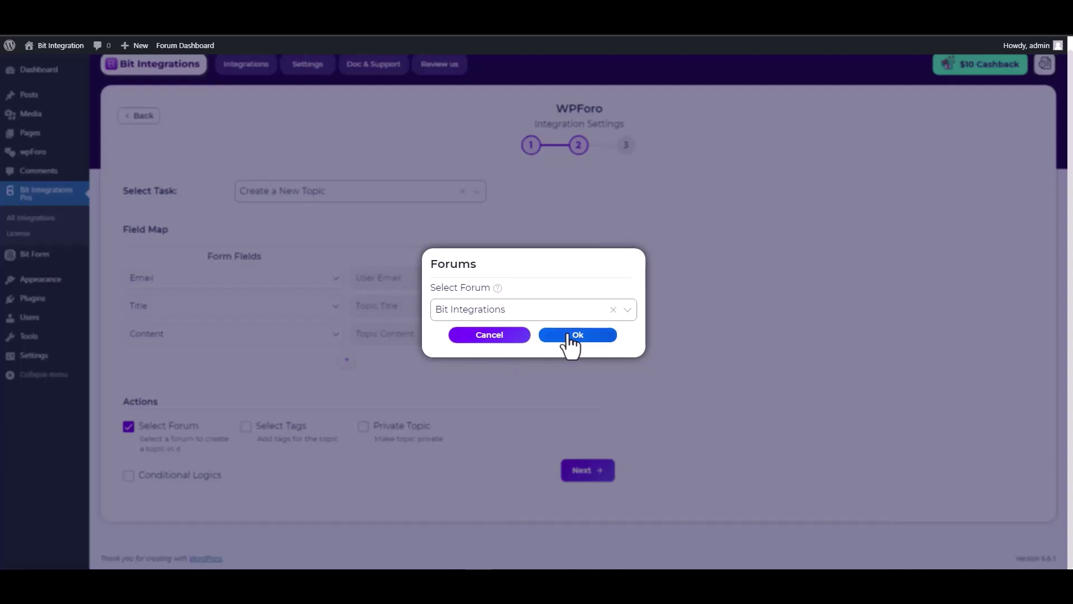
left_click(569, 337)
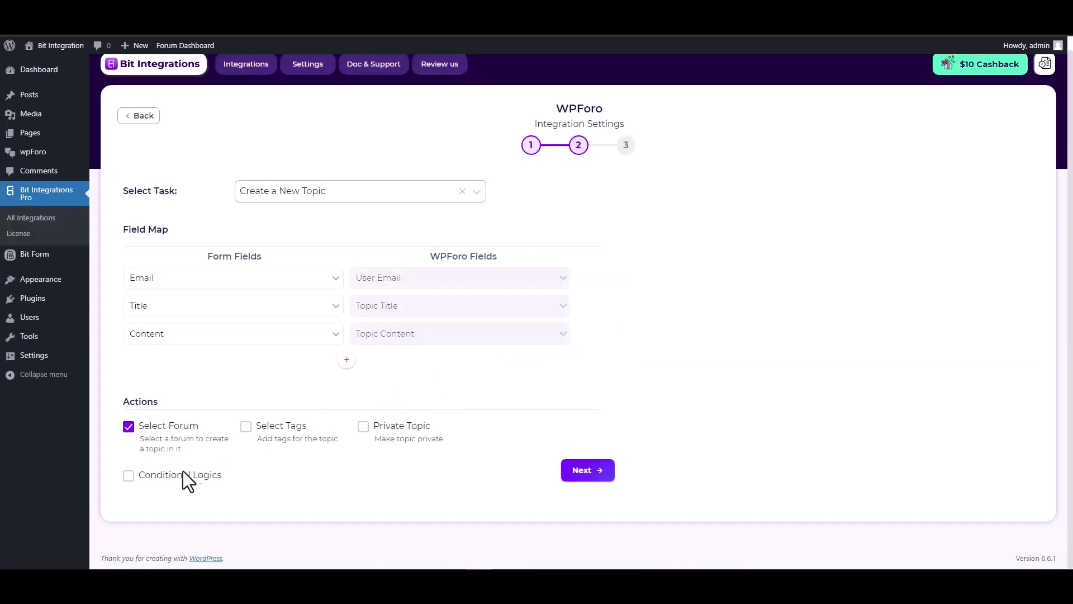
- Leave Conditional Logics off and finish and save the integration
left_click(129, 477)
scroll(274, 441, "down", 3)
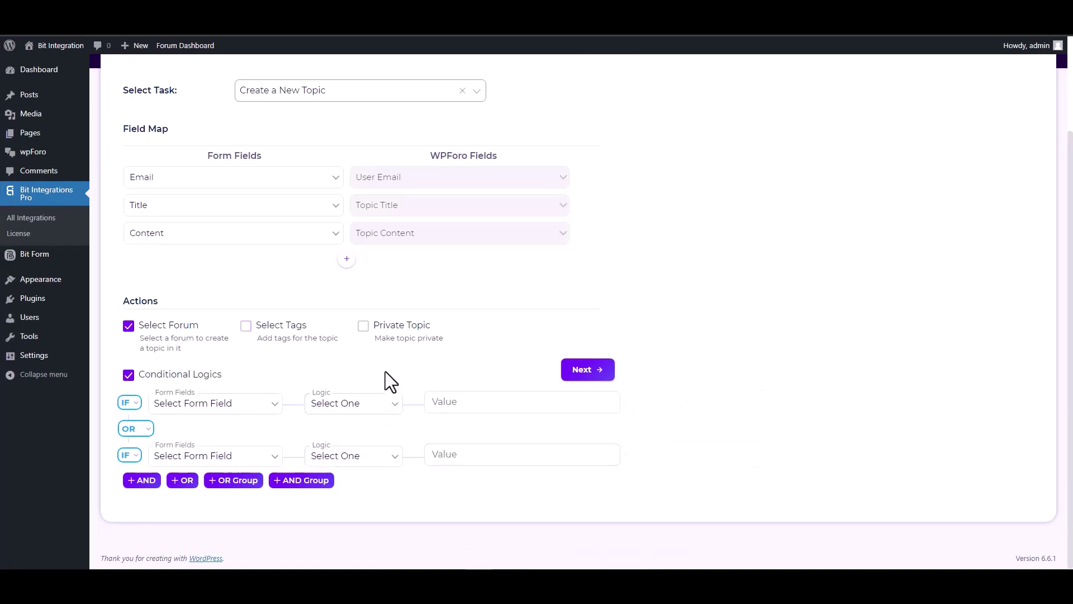
left_click(132, 375)
left_click(583, 469)
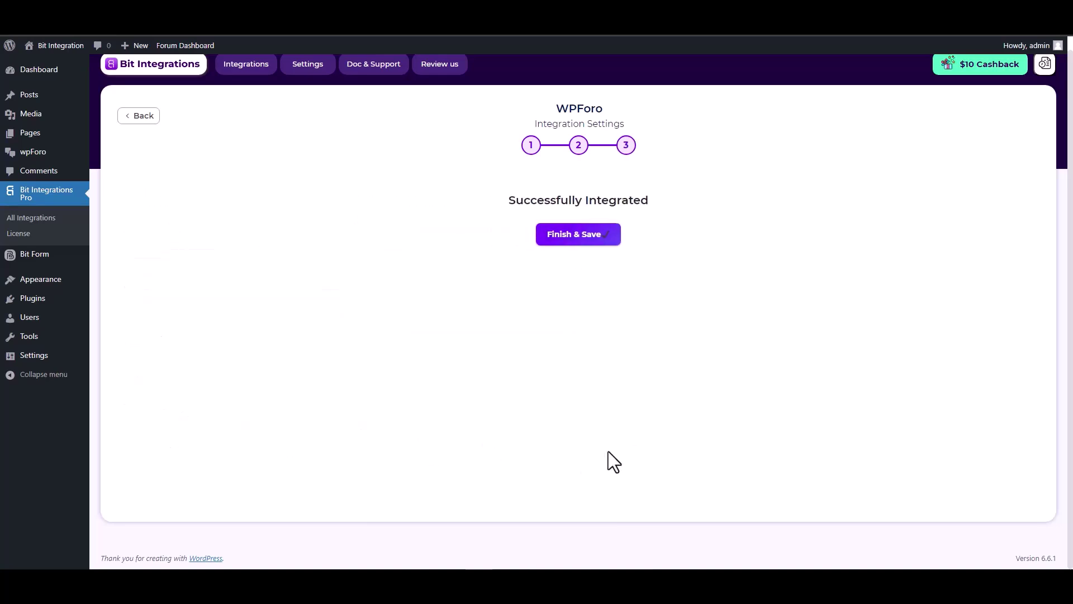
left_click(564, 244)
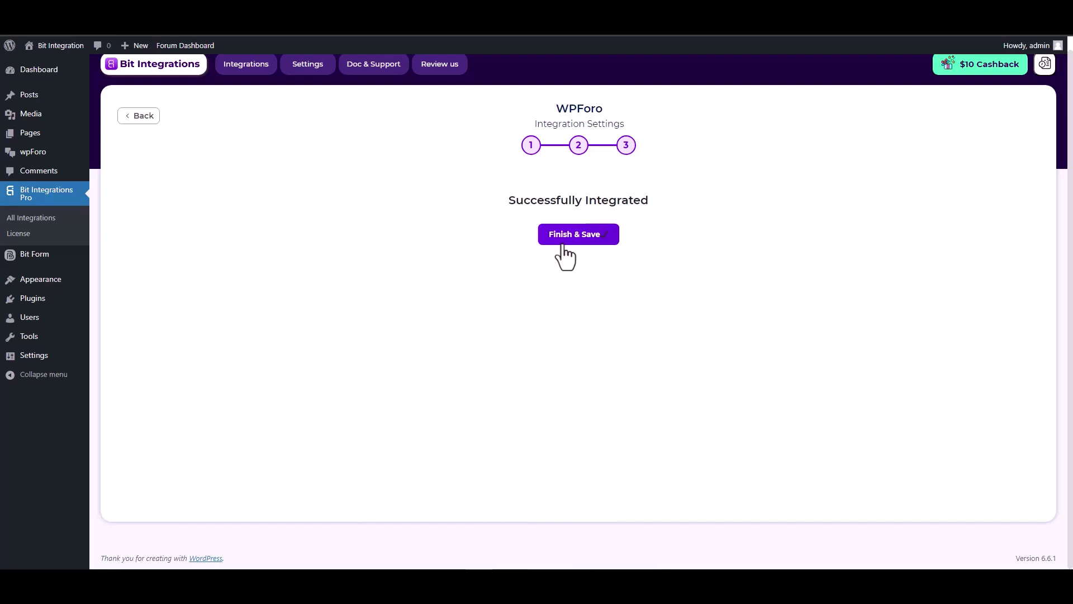
- Submit the test form with an e-mail, title 'Bit Integrations' and content 'Welcome to the Bit Integrations plugin'
left_click(564, 244)
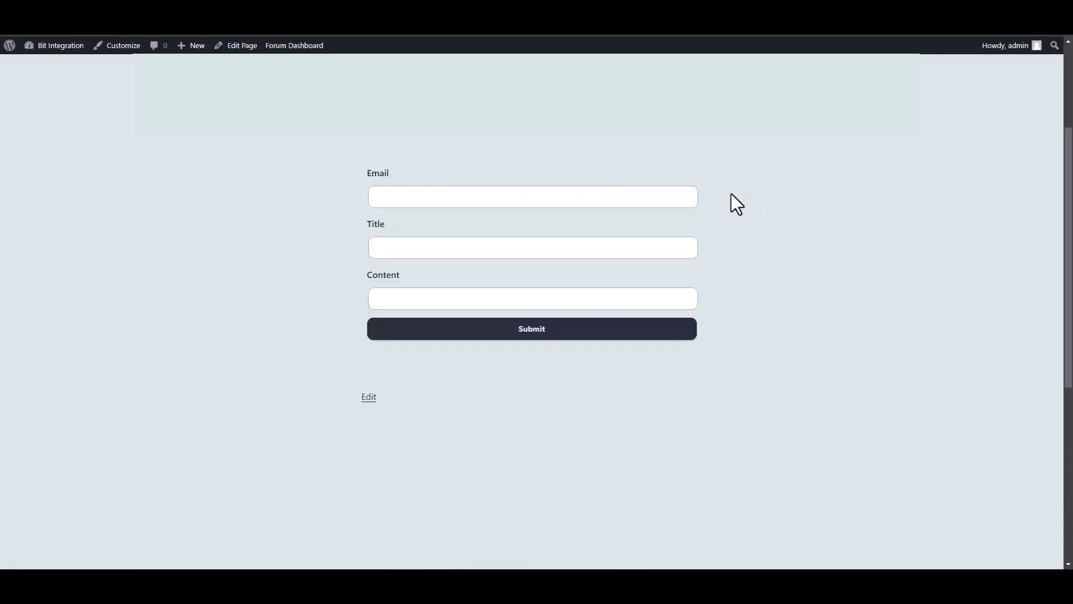
left_click(683, 197)
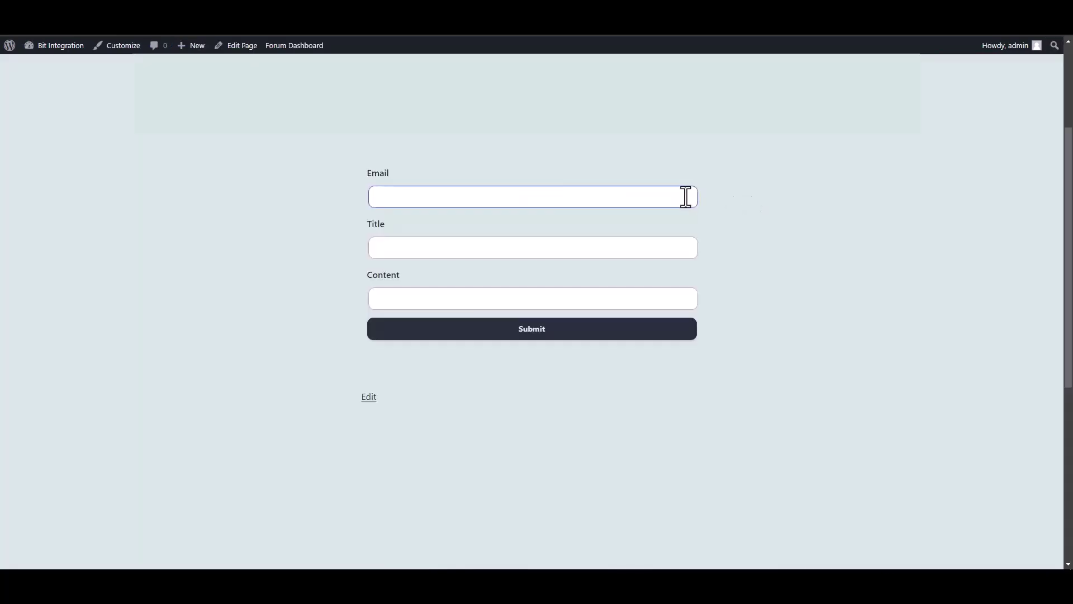
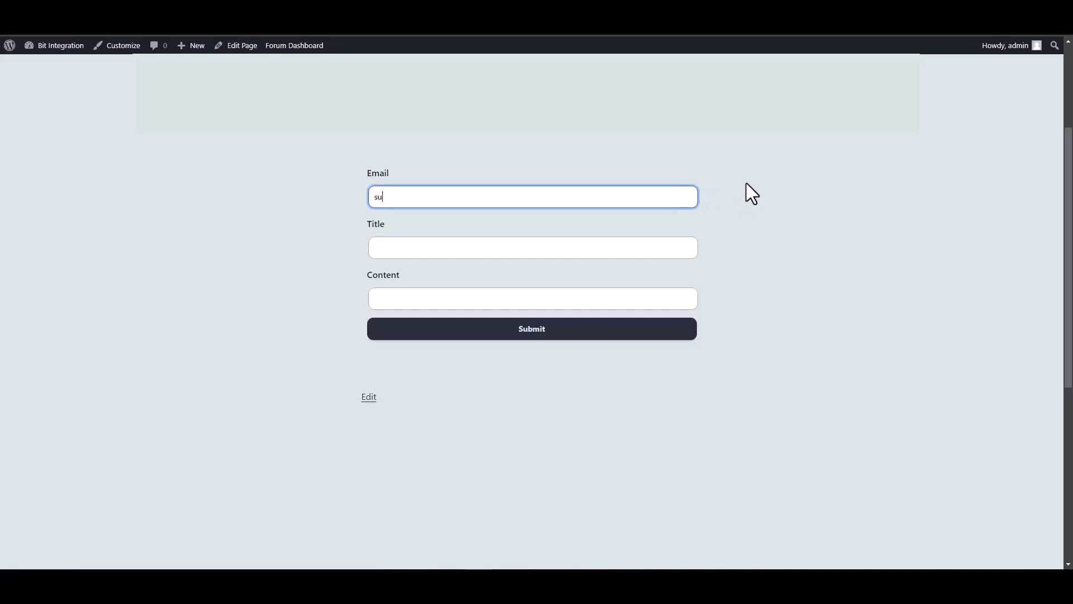
key("Tab")
type("B")
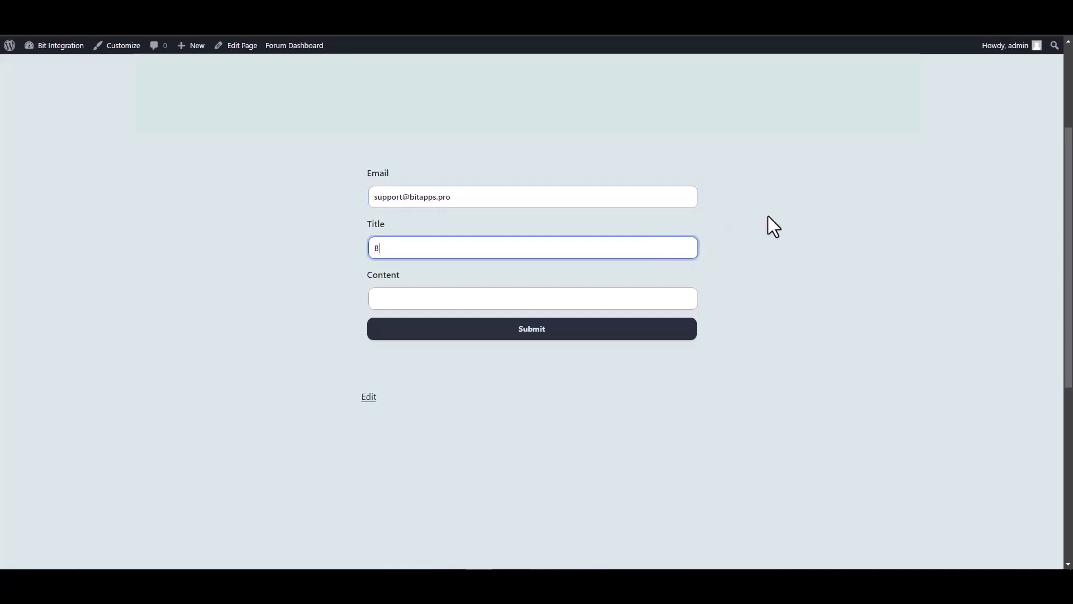
type("it Integrations")
left_click(656, 296)
type("Welcome ")
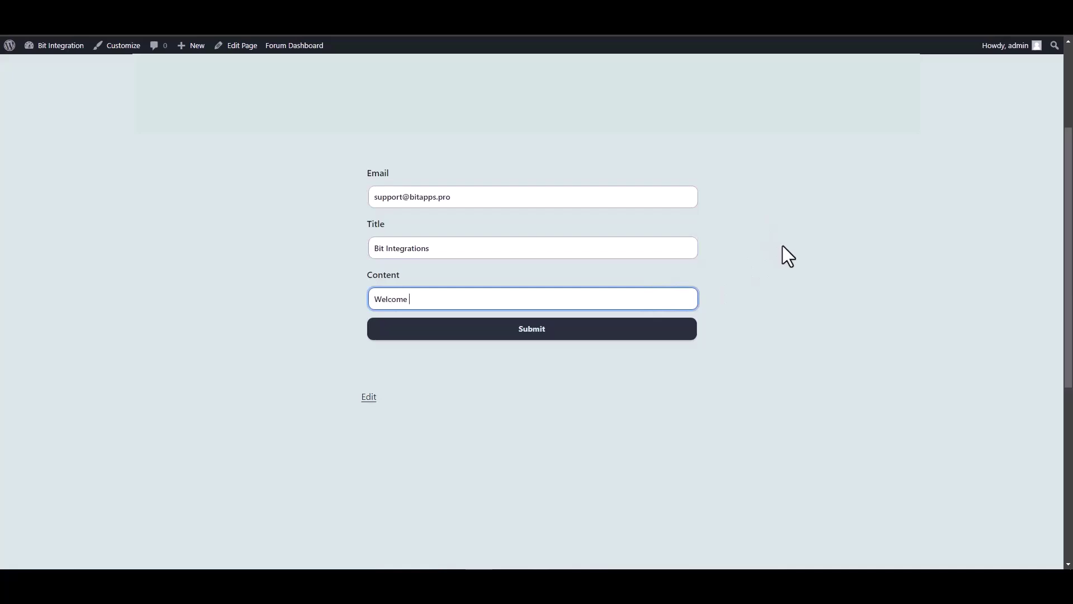
type("to the Bit Integrations plugin")
left_click(605, 335)
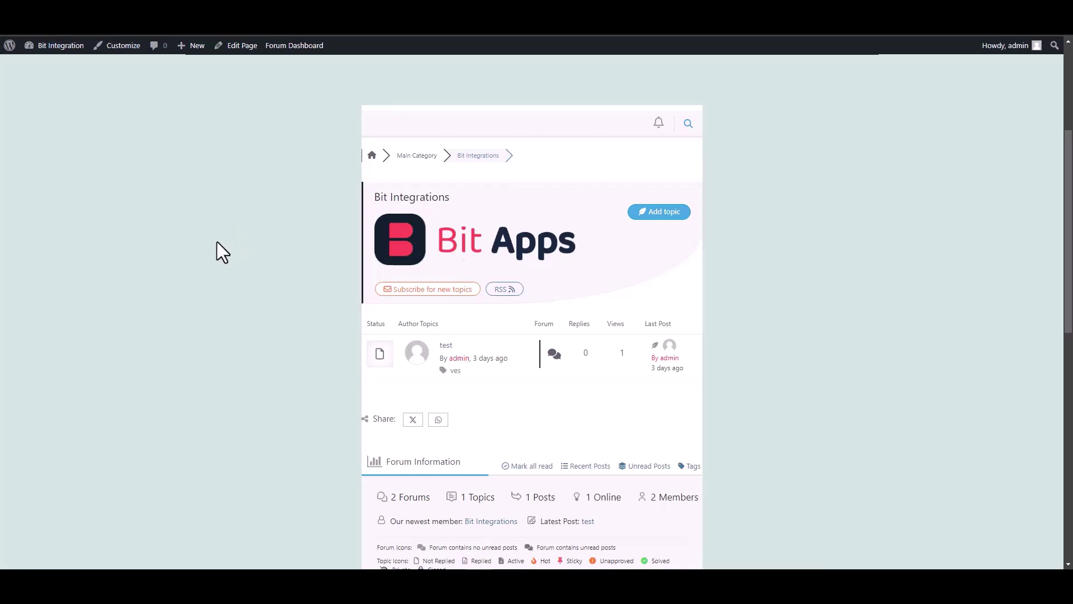
- Reload the forum and open the new bit-integrations topic to read its welcome post
key("F5")
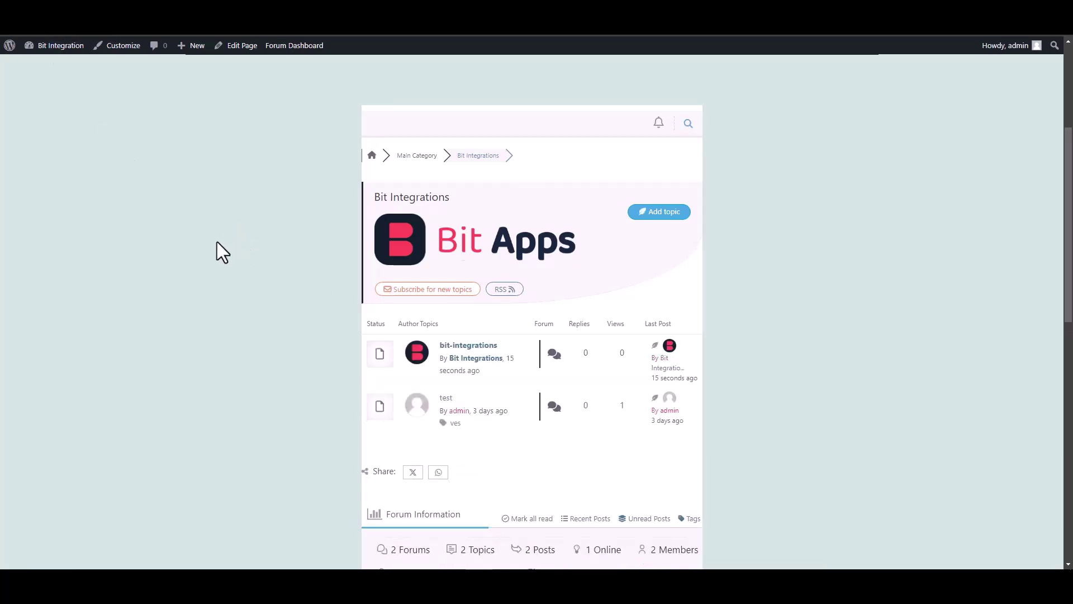
scroll(217, 242, "down", 1)
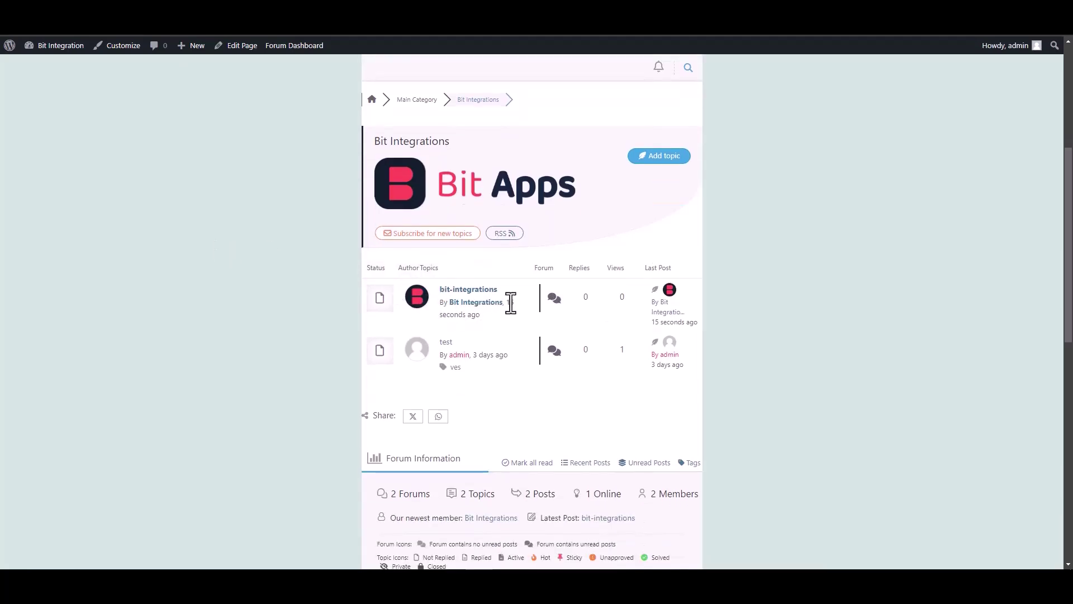
left_click(474, 296)
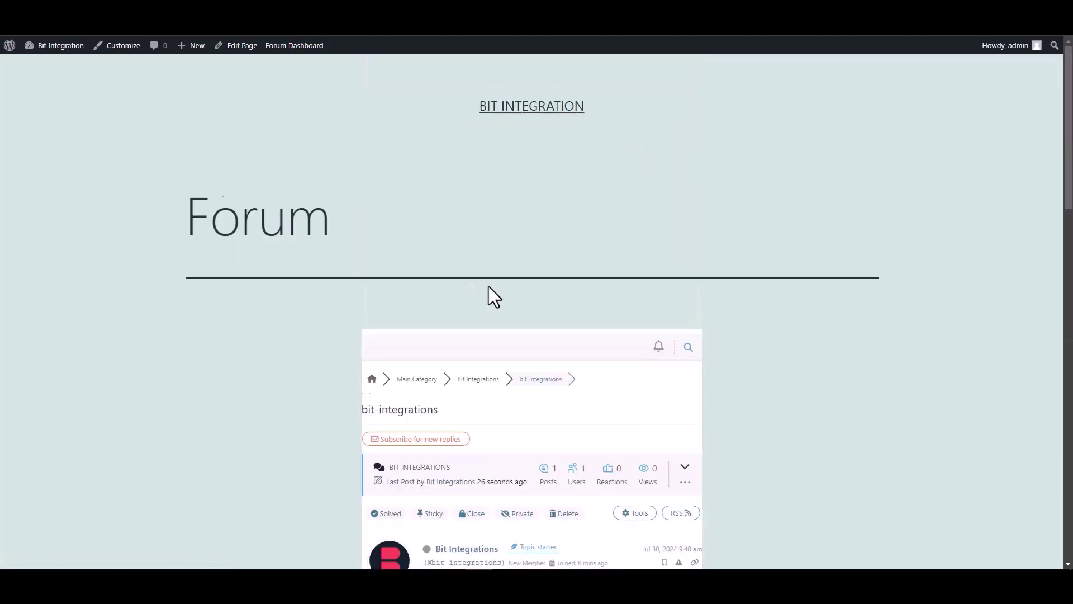
scroll(488, 295, "down", 5)
left_click_drag(567, 247, 426, 247)
left_click(595, 250)
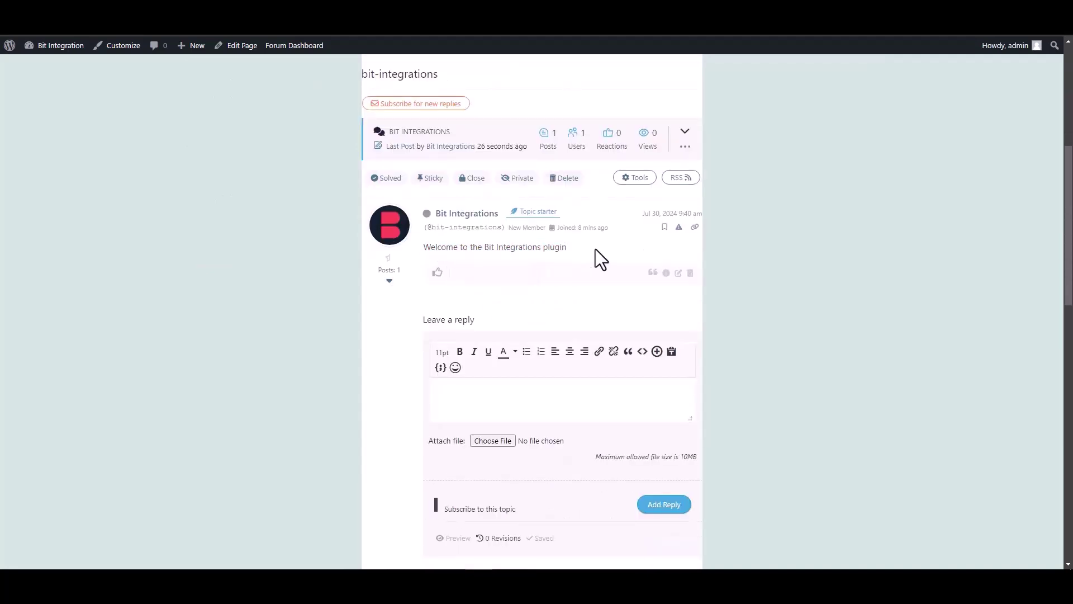
scroll(595, 250, "down", 2)
scroll(524, 227, "up", 1)
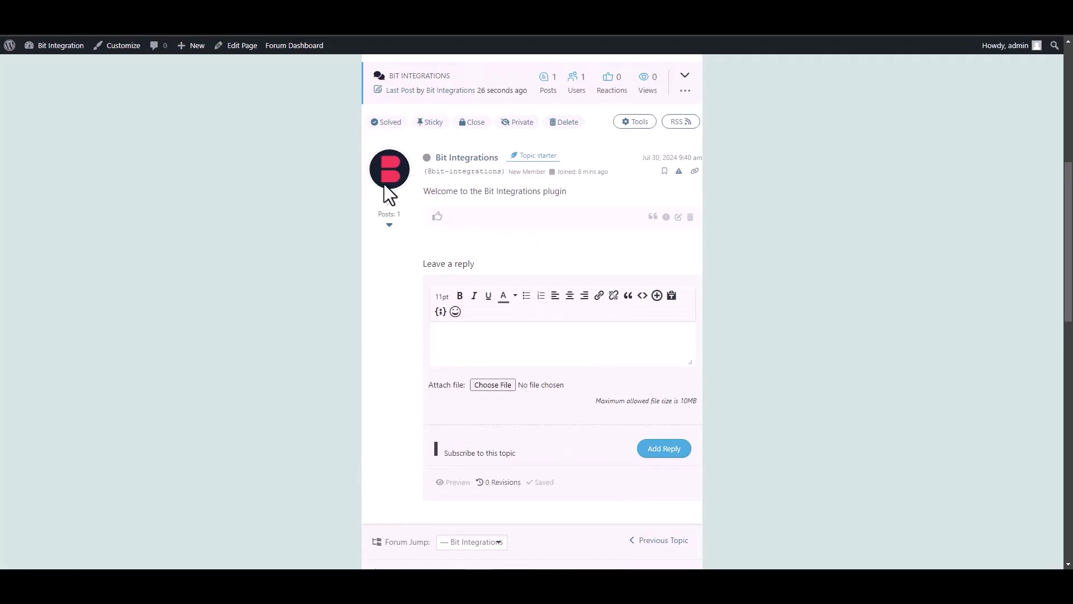